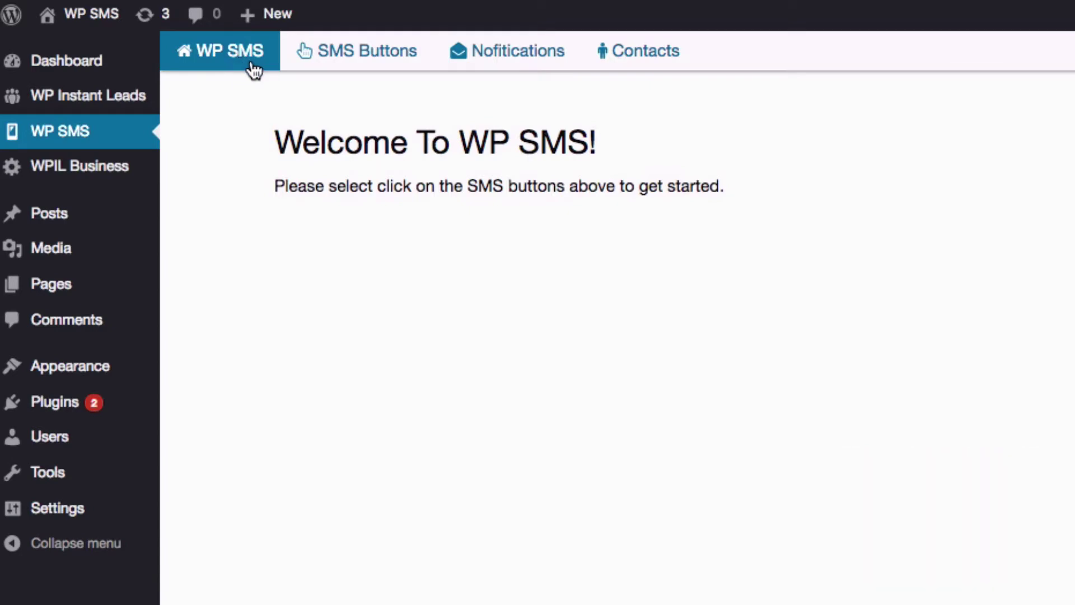
- Open the Test SMS button for editing and give it the thumbs-up icon
click(338, 63)
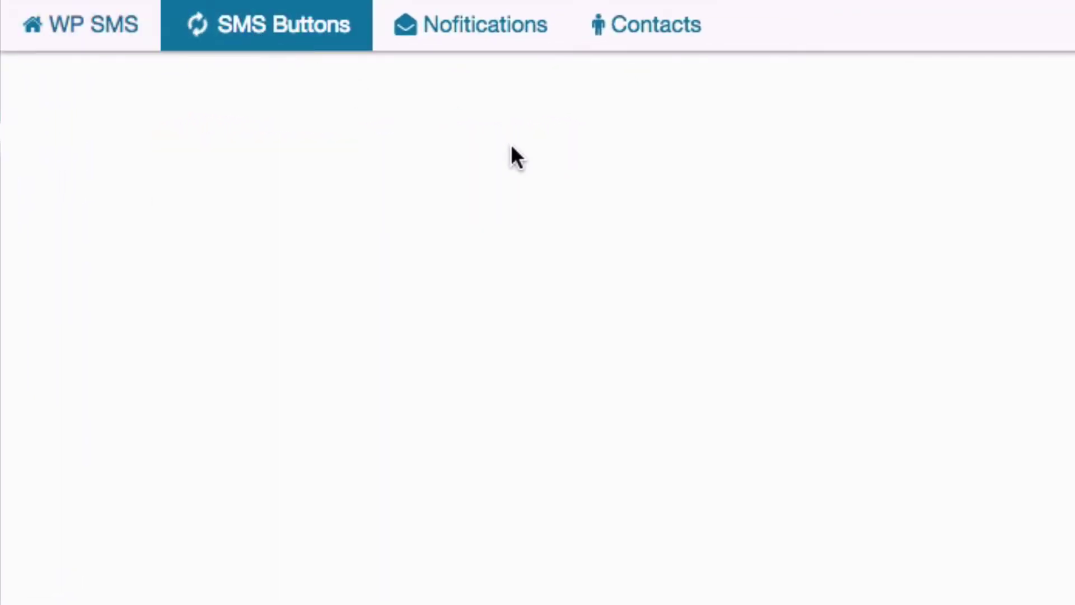
click(265, 333)
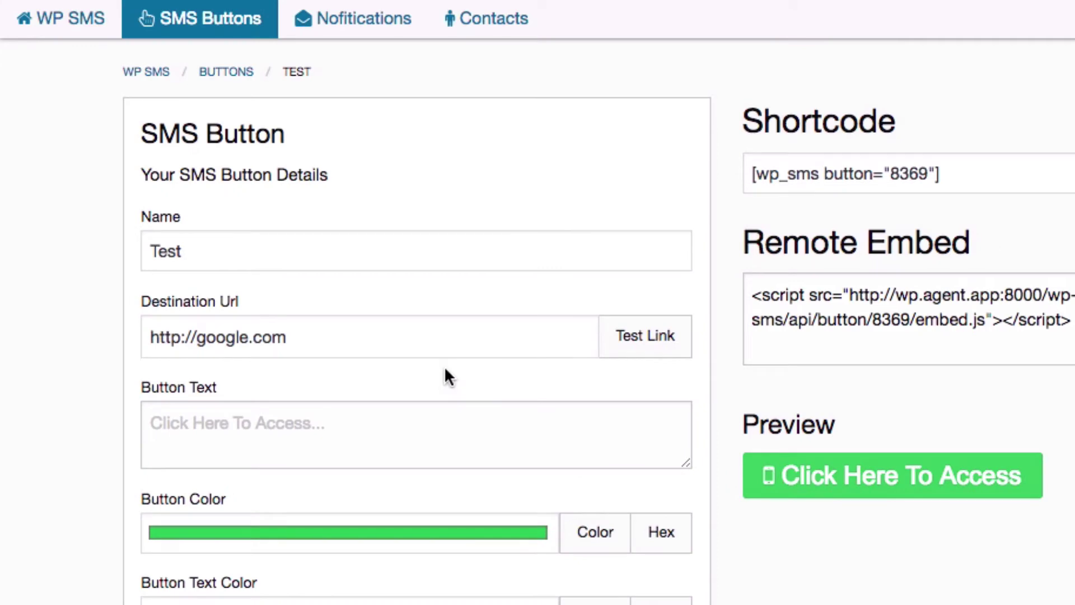
scroll(445, 376, down, 5)
scroll(434, 372, down, 3)
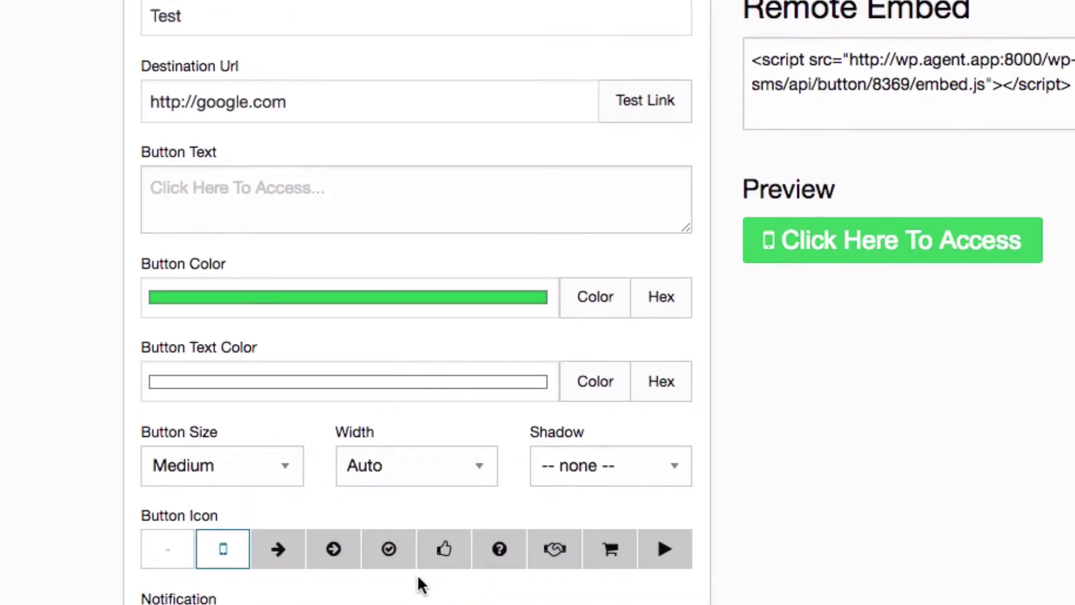
scroll(451, 435, down, 5)
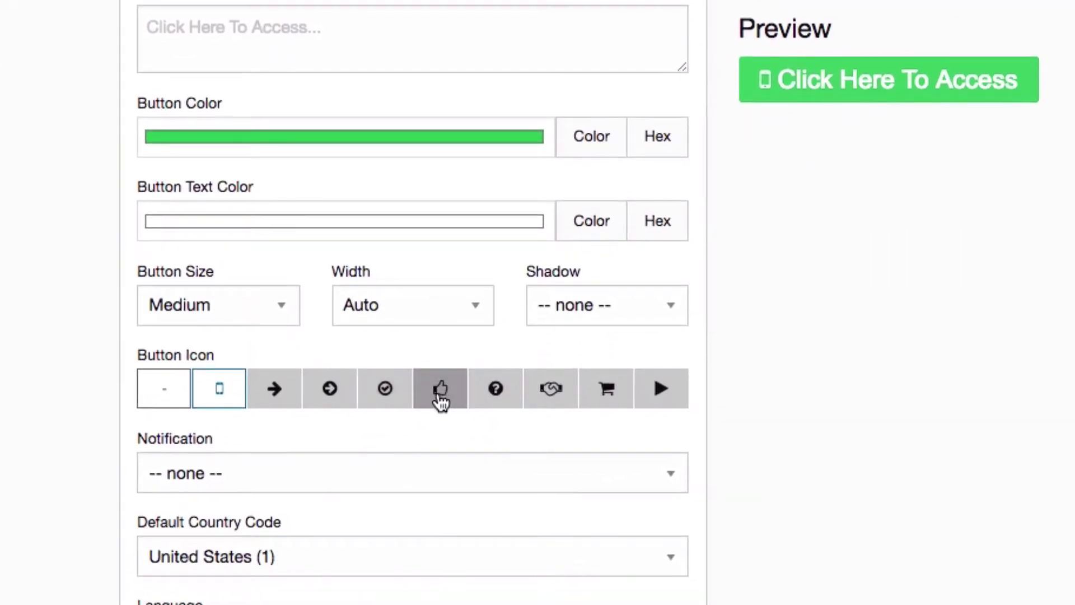
click(441, 398)
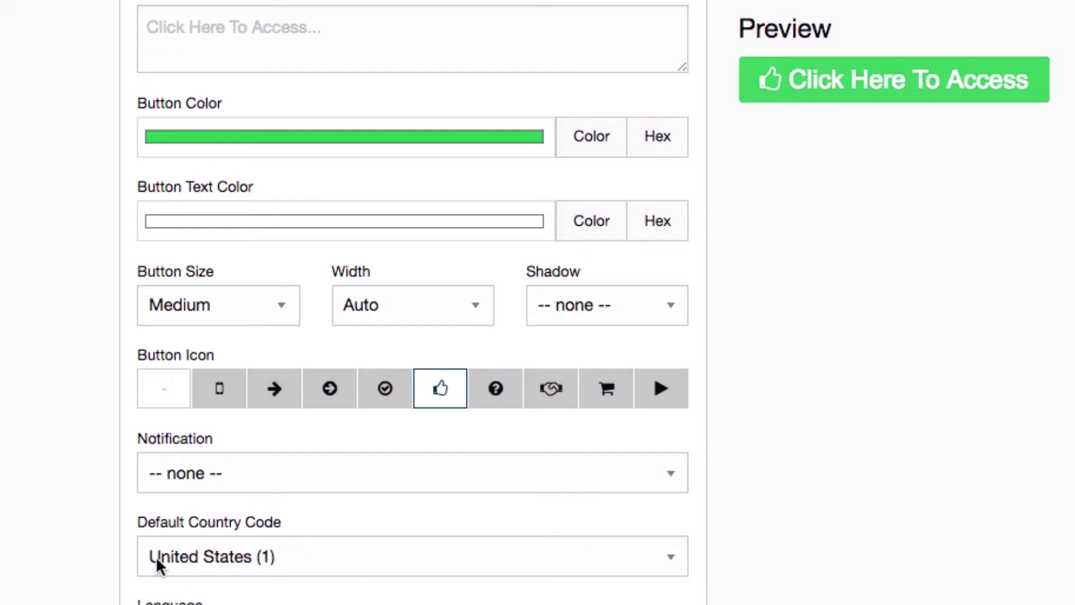
- Set the Test button's language to Finnish and save the button settings
scroll(155, 556, down, 5)
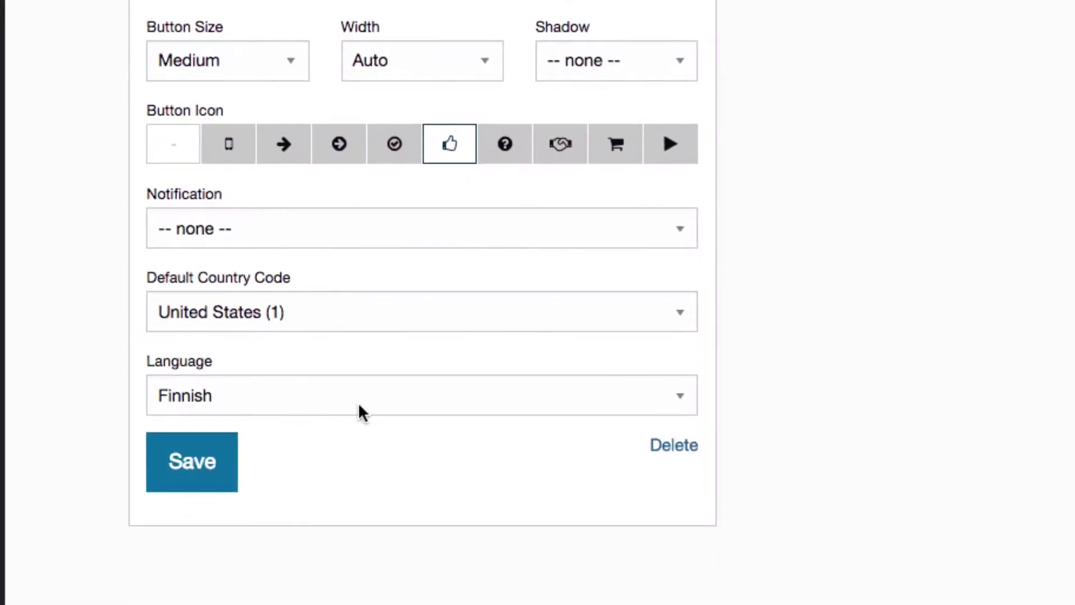
click(358, 402)
scroll(415, 199, down, 10)
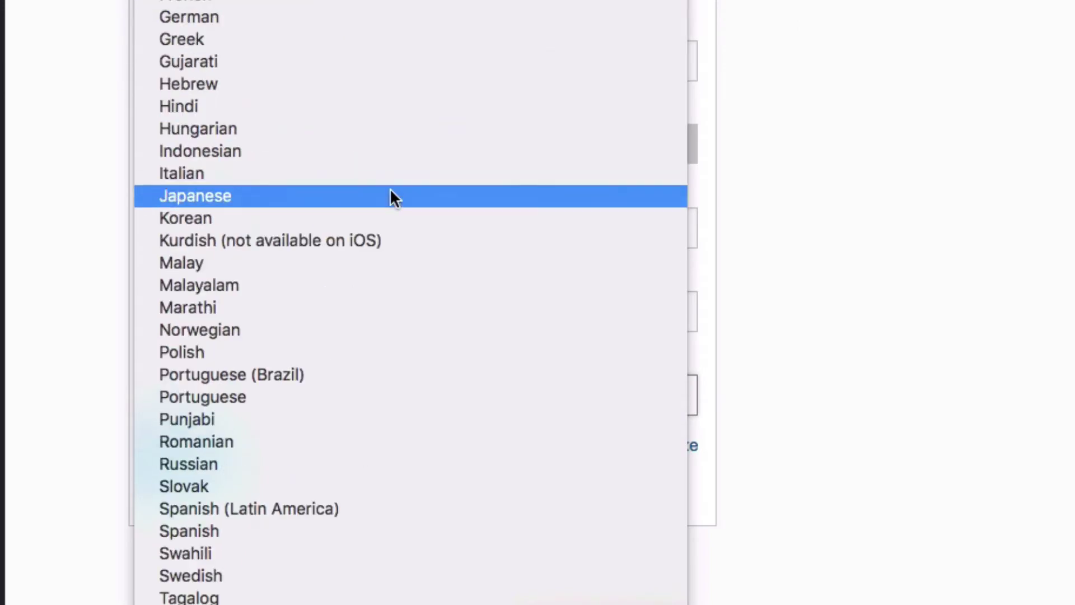
click(401, 303)
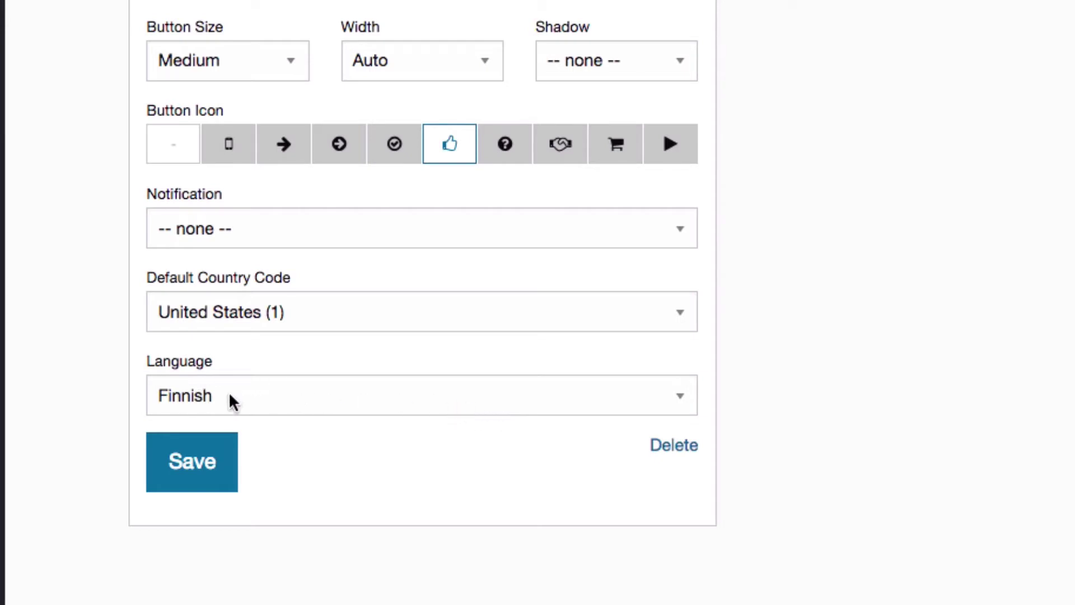
click(220, 473)
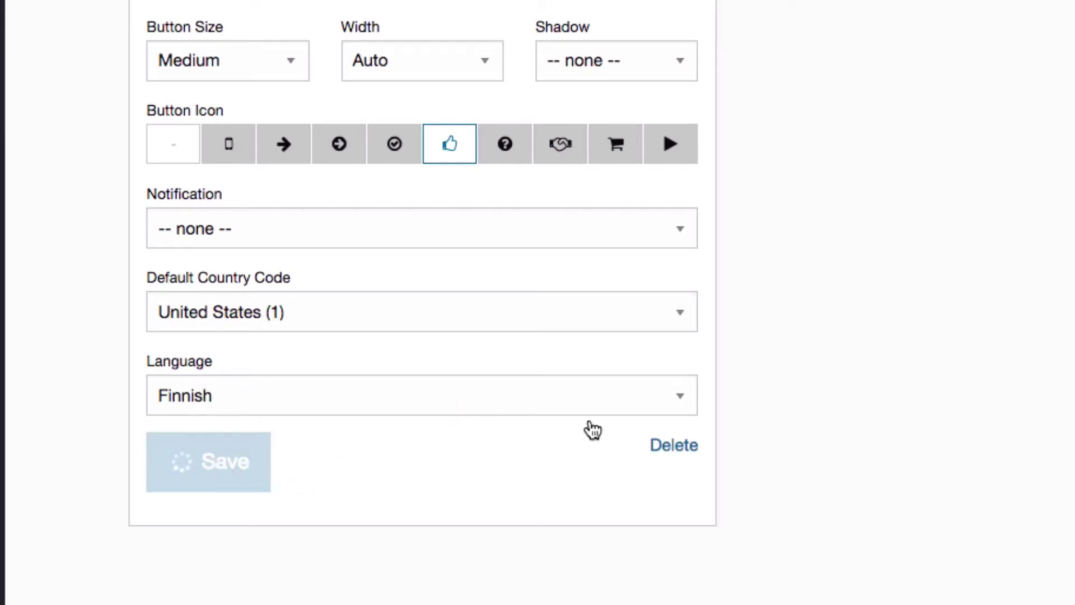
scroll(593, 430, up, 1)
scroll(767, 326, up, 5)
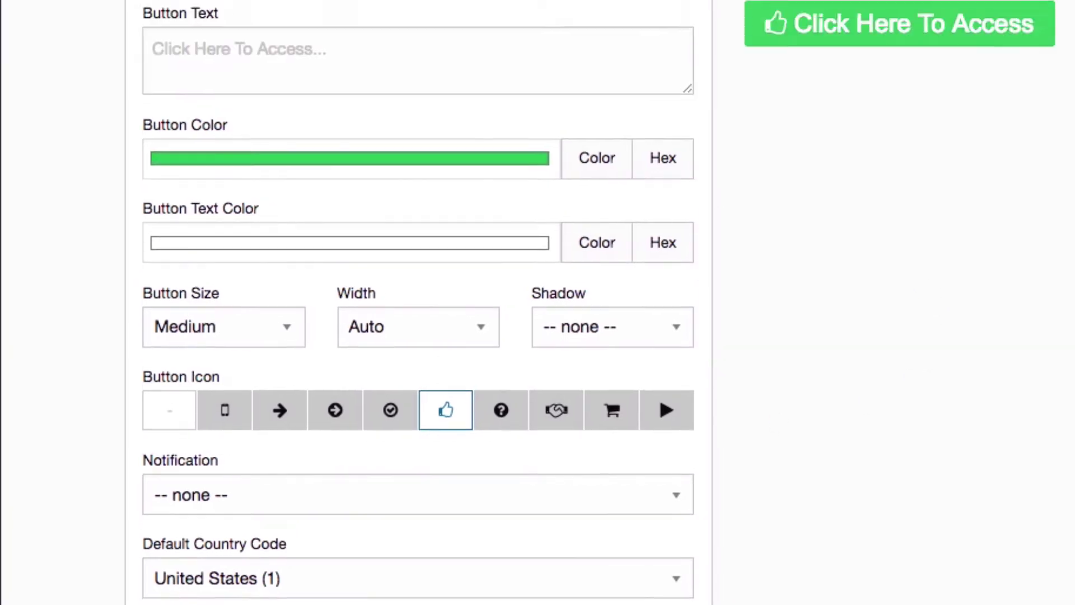
scroll(767, 562, up, 3)
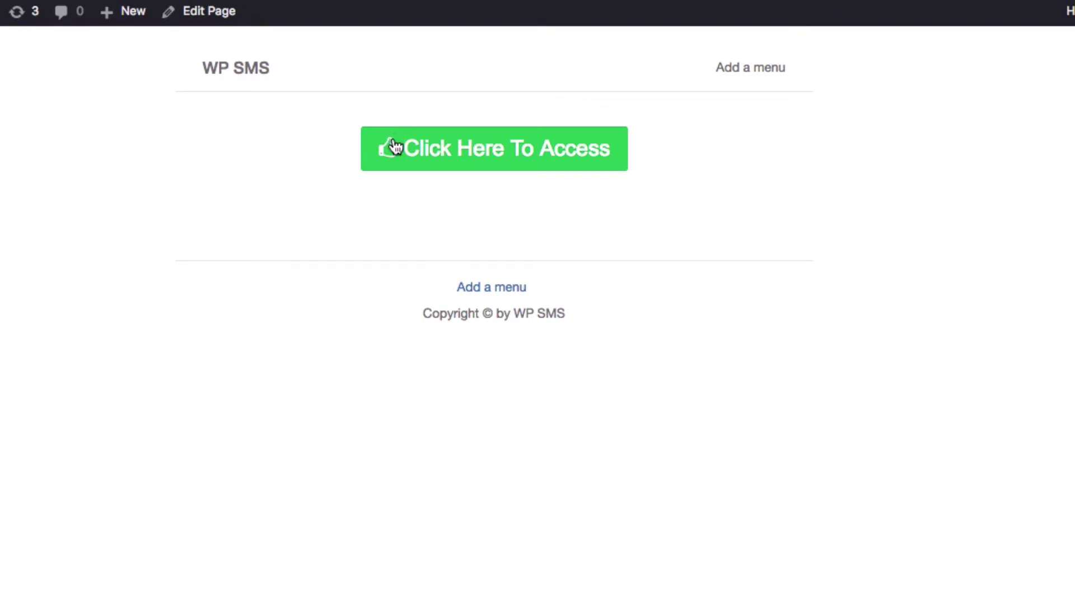
- Test the green SMS button on the live page, confirm the Finnish phone-login popup, then close it
click(484, 169)
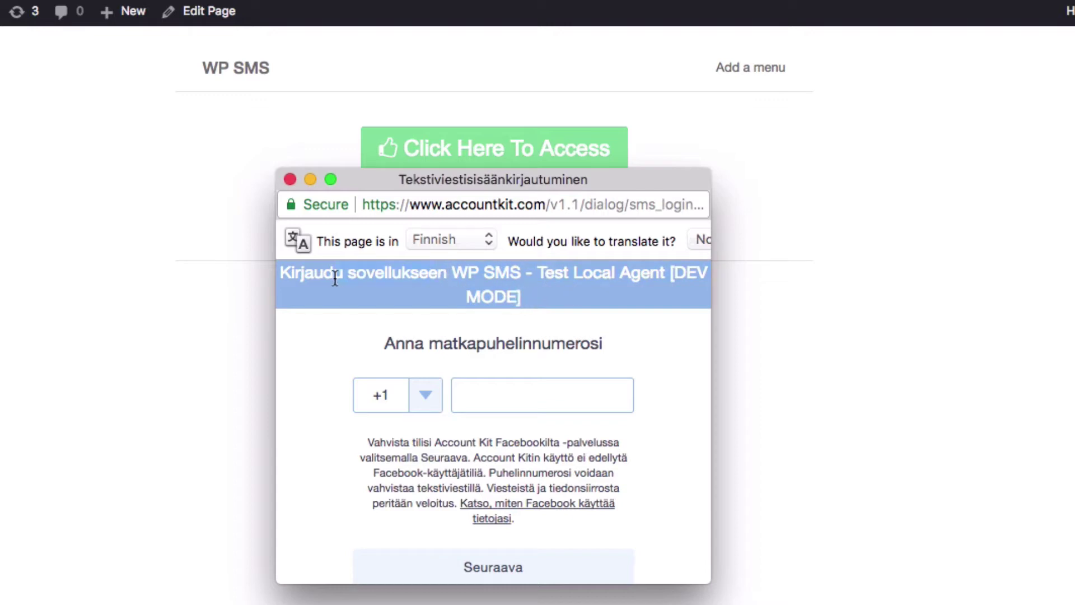
drag(387, 339, 607, 347)
click(607, 347)
click(290, 179)
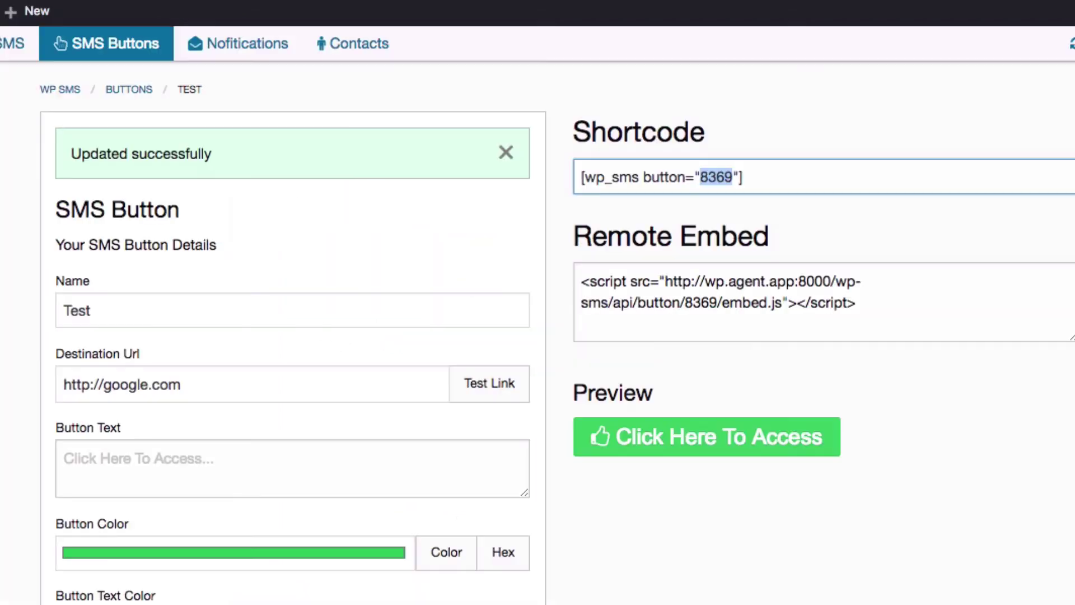
click(656, 549)
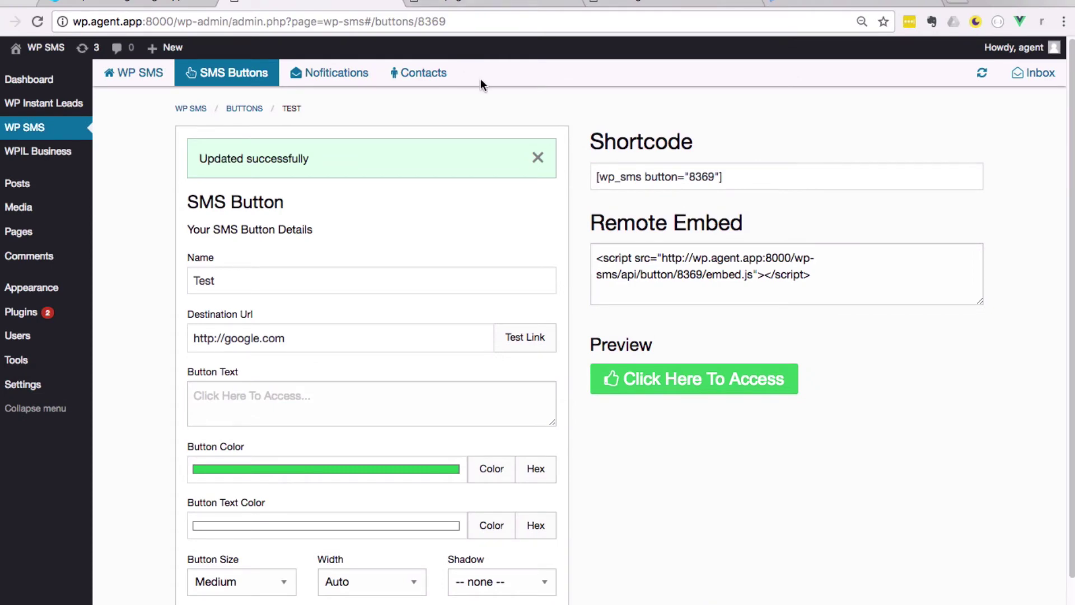
- Switch to the live site's WP SMS admin and open the signup Inbox
click(431, 76)
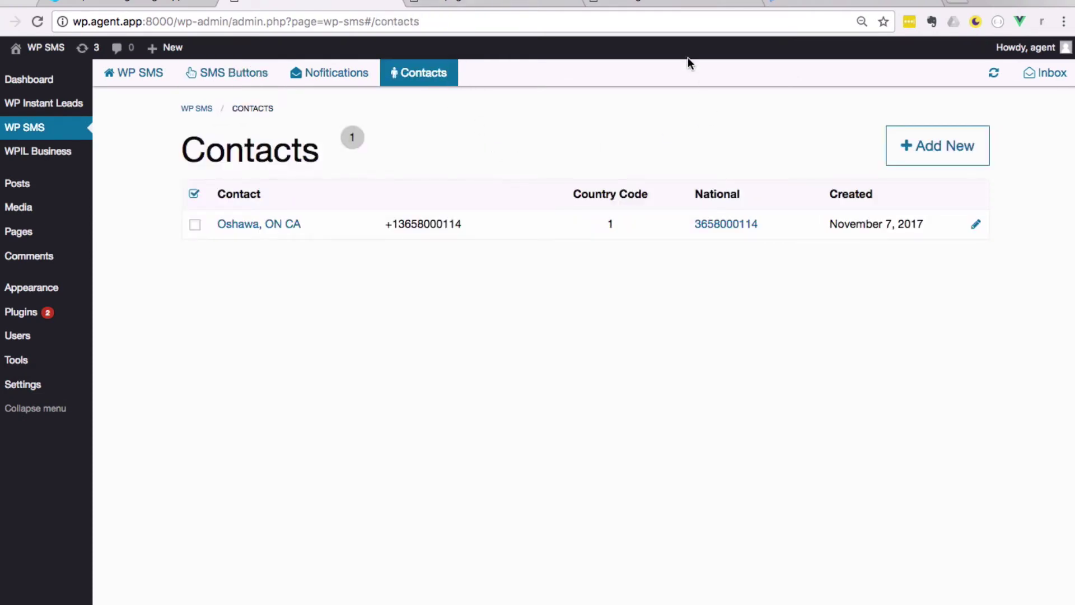
click(789, 5)
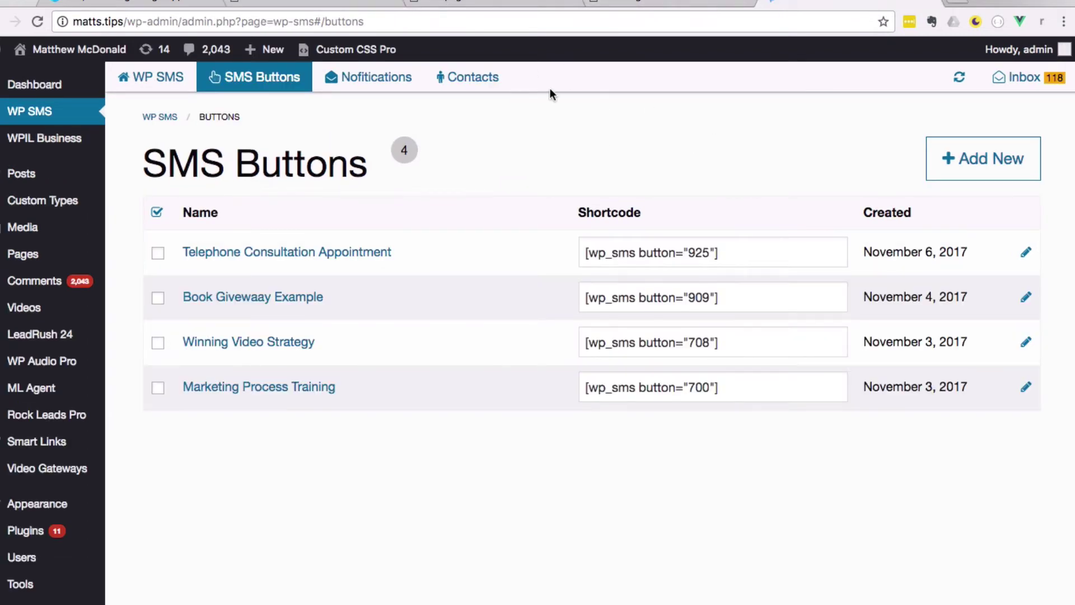
click(1029, 79)
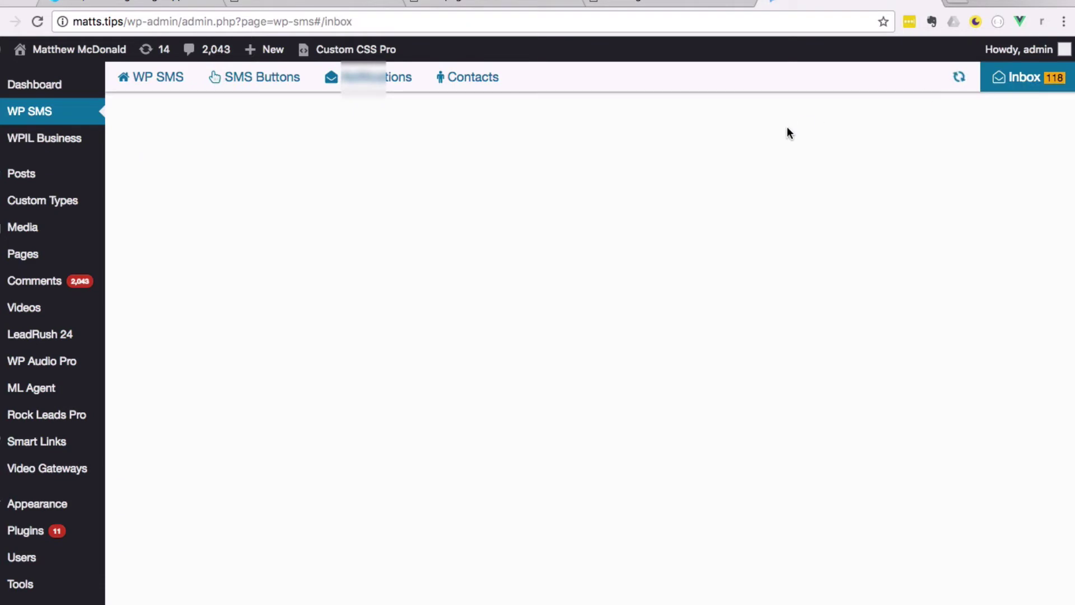
scroll(570, 303, down, 10)
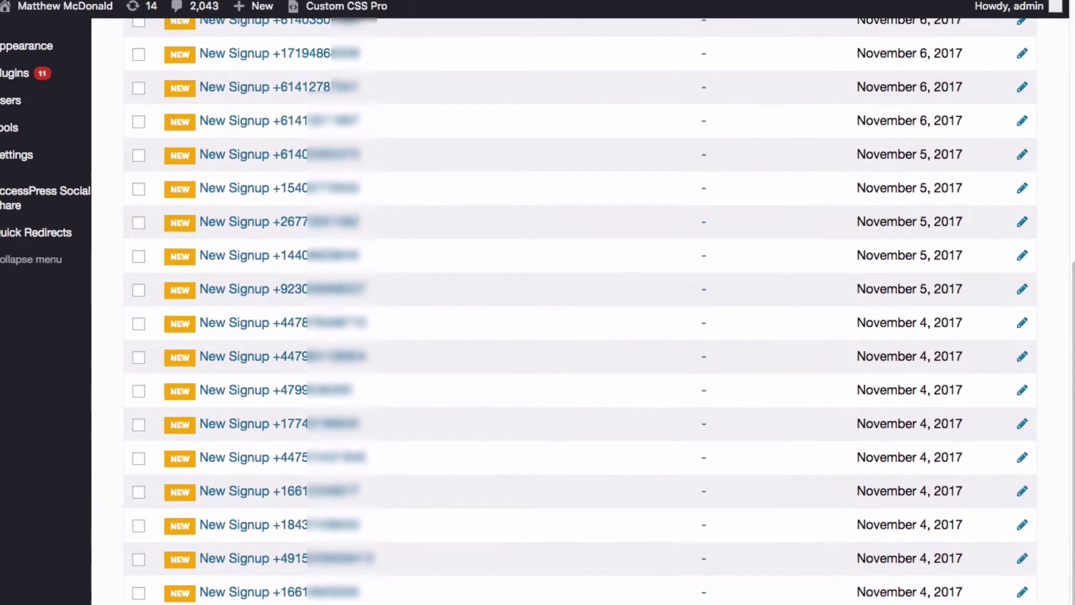
scroll(123, 550, down, 2)
scroll(169, 530, up, 15)
- Select all Inbox messages on pages 1 and 2, clear the selection, and go to Contacts
click(112, 90)
scroll(476, 238, down, 8)
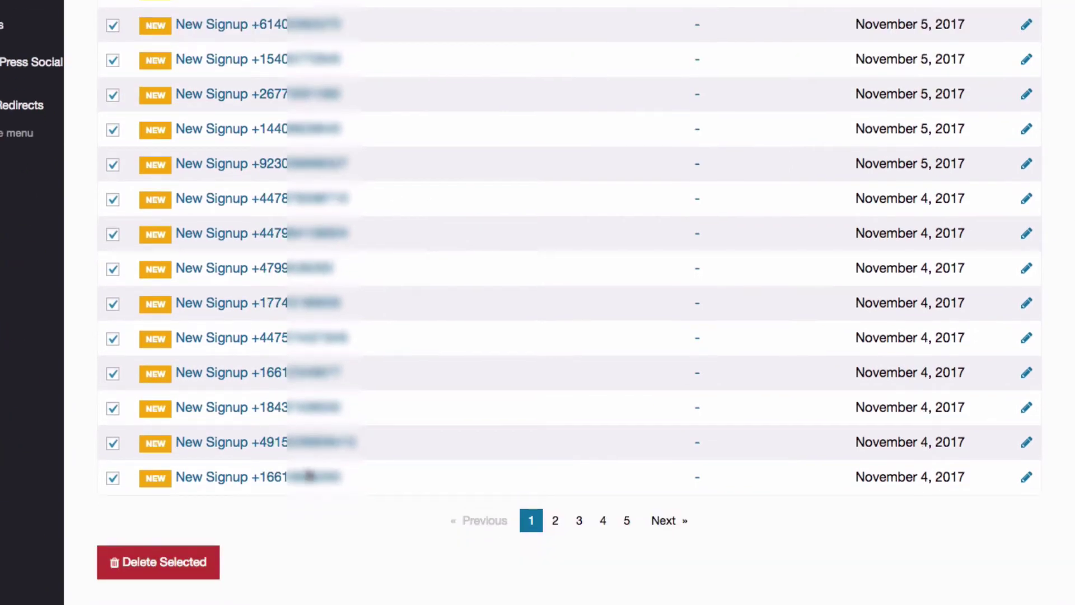
click(555, 523)
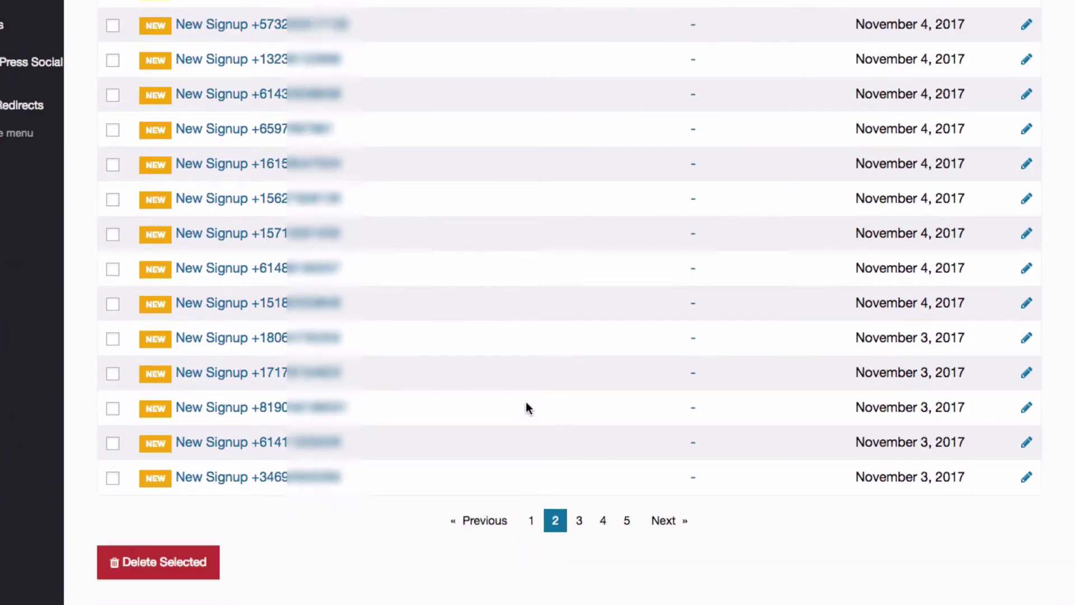
scroll(514, 403, up, 10)
click(112, 90)
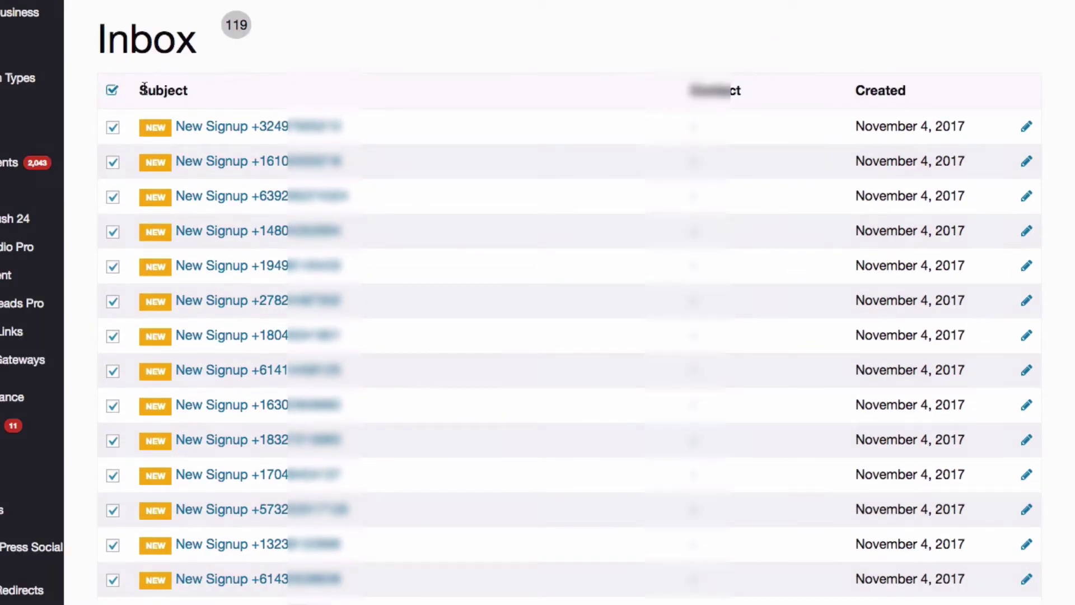
click(112, 90)
click(420, 14)
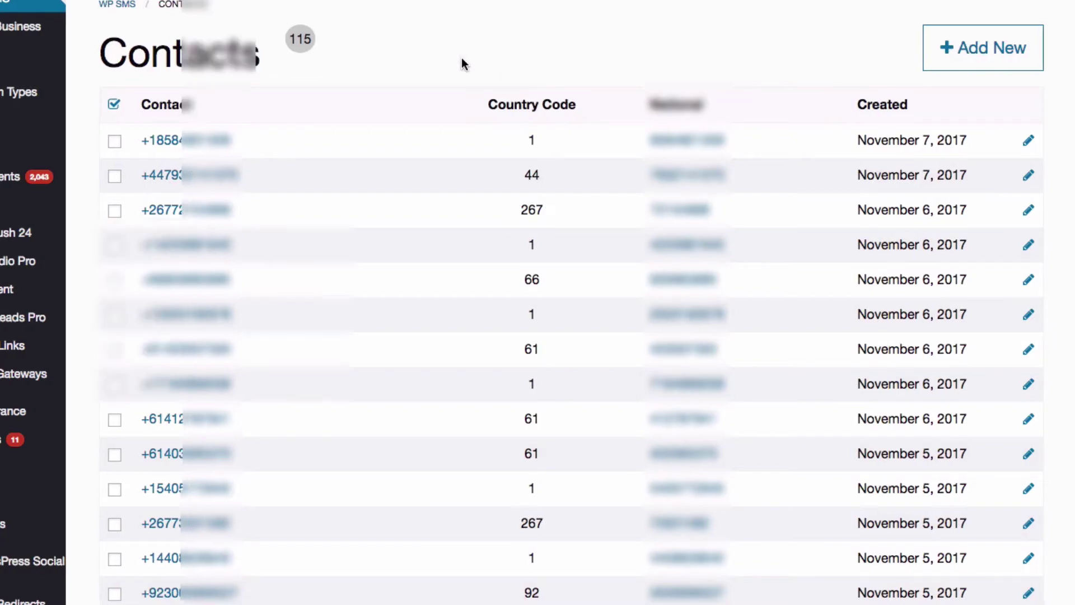
- Select every contact on the first and second pages of the Contacts list
scroll(427, 216, down, 8)
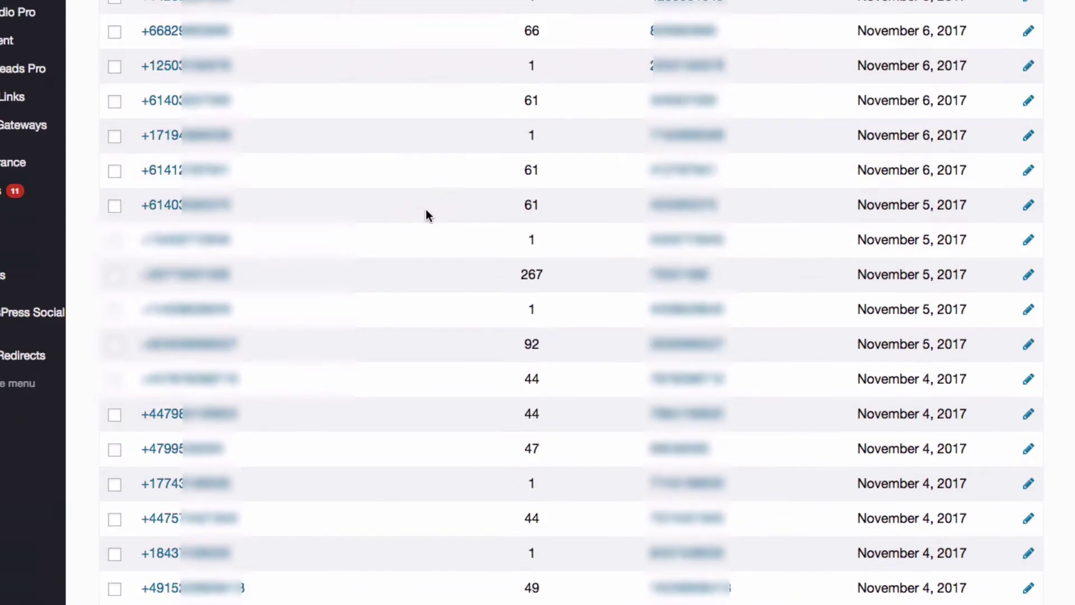
scroll(501, 502, up, 8)
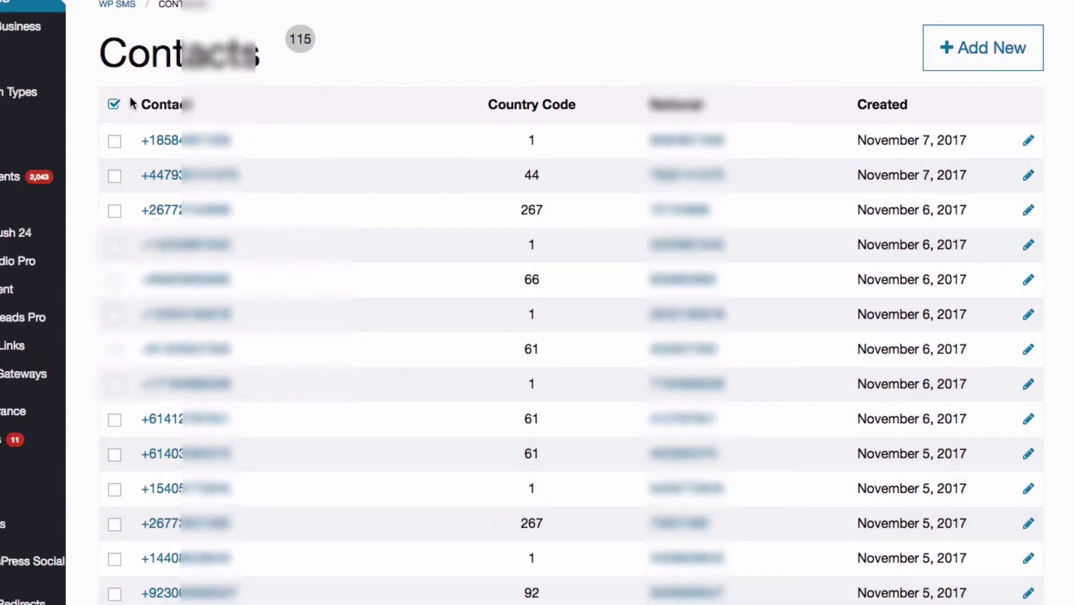
click(115, 106)
scroll(494, 495, down, 8)
click(558, 535)
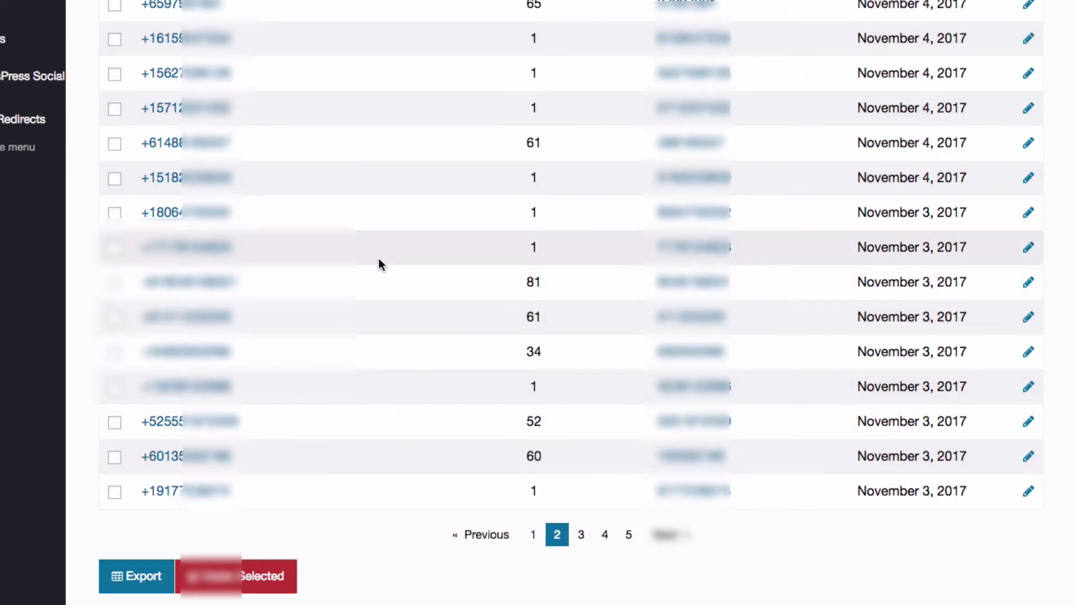
scroll(379, 263, up, 9)
click(113, 106)
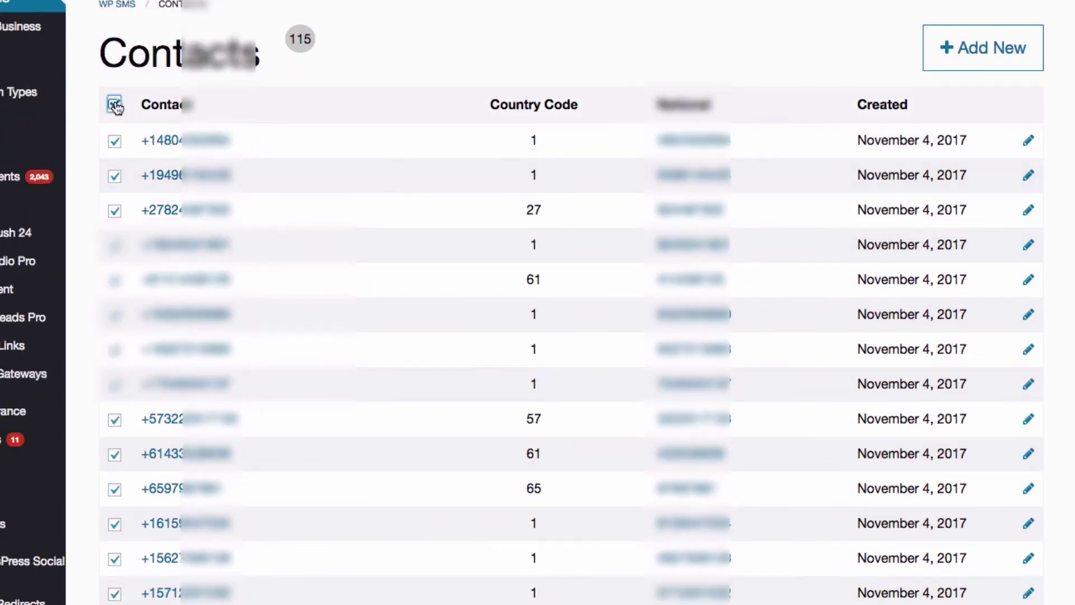
- Export the 50 selected contacts
scroll(339, 243, down, 5)
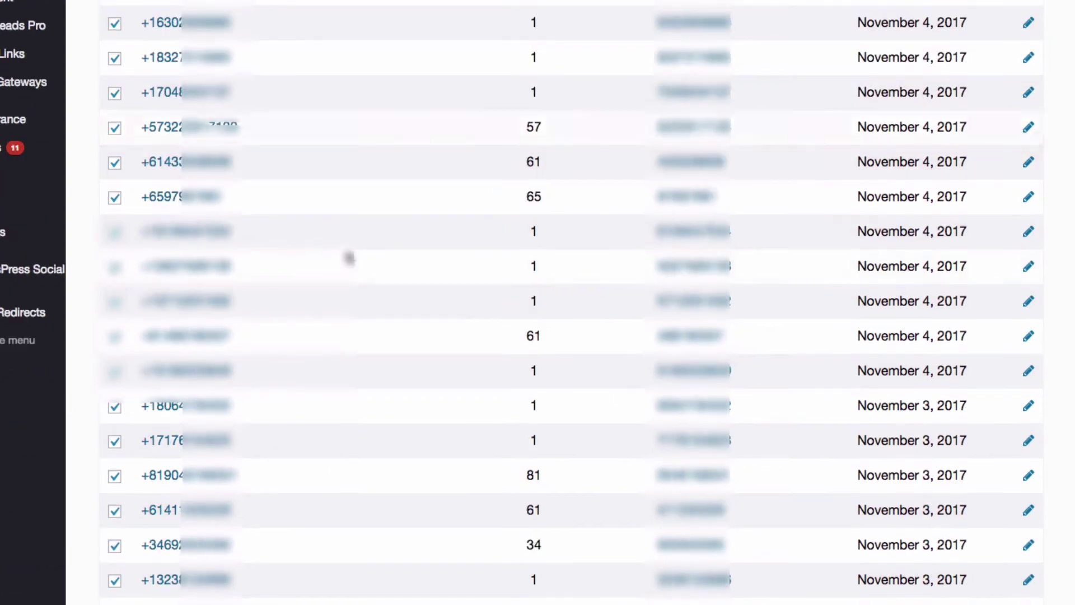
scroll(358, 252, down, 3)
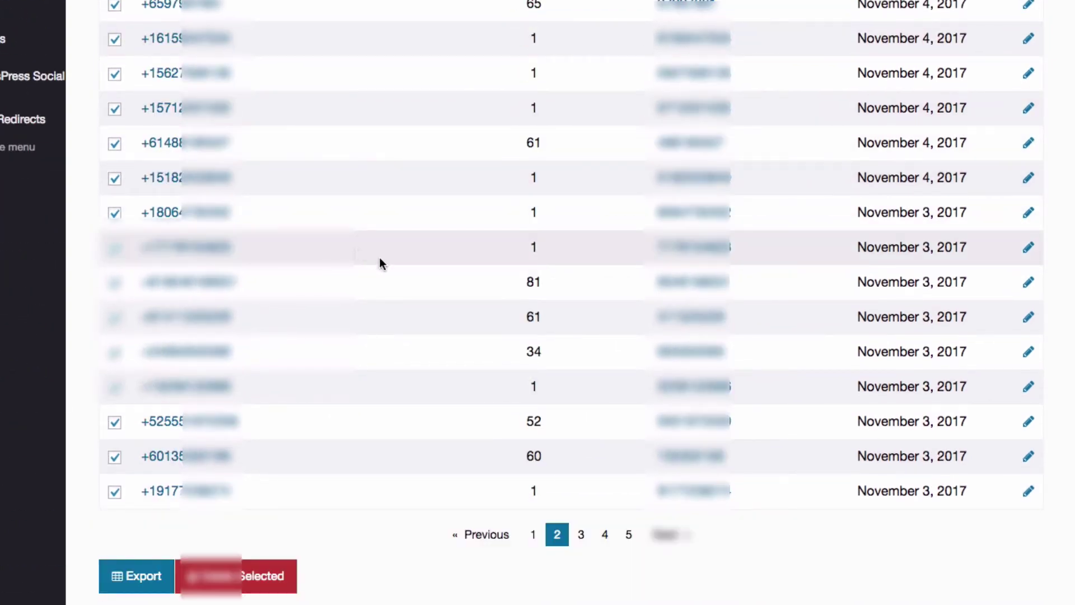
scroll(475, 421, up, 8)
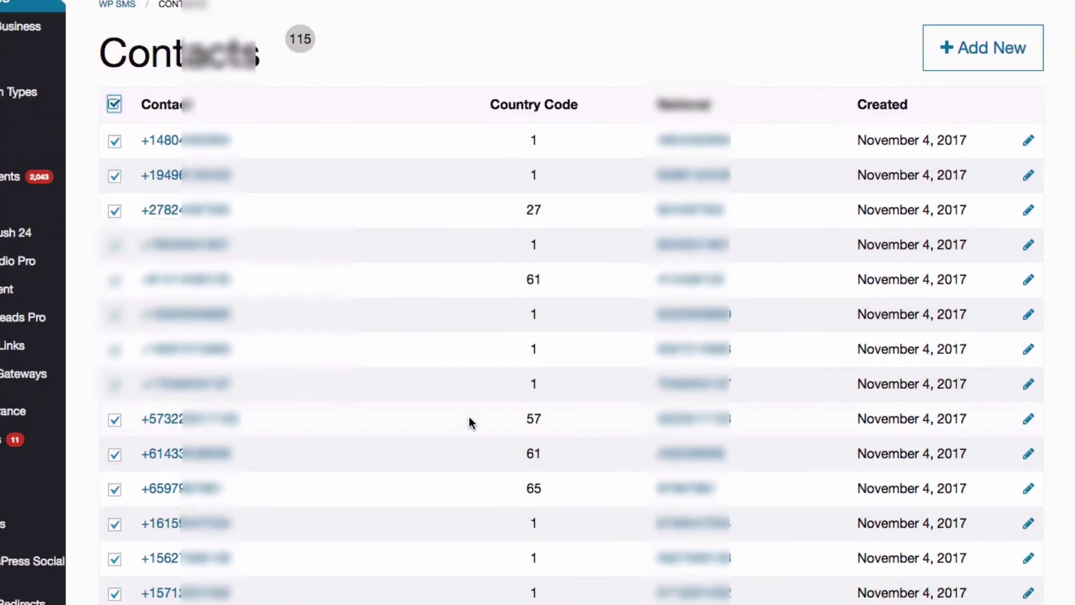
scroll(423, 442, up, 1)
scroll(486, 449, down, 6)
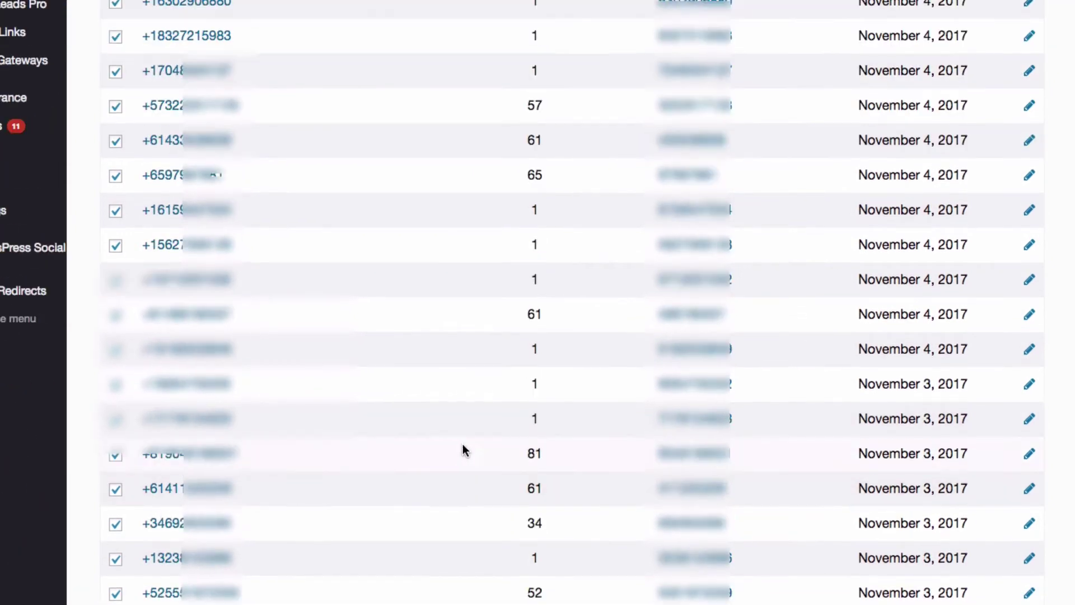
scroll(463, 445, down, 3)
scroll(406, 594, down, 2)
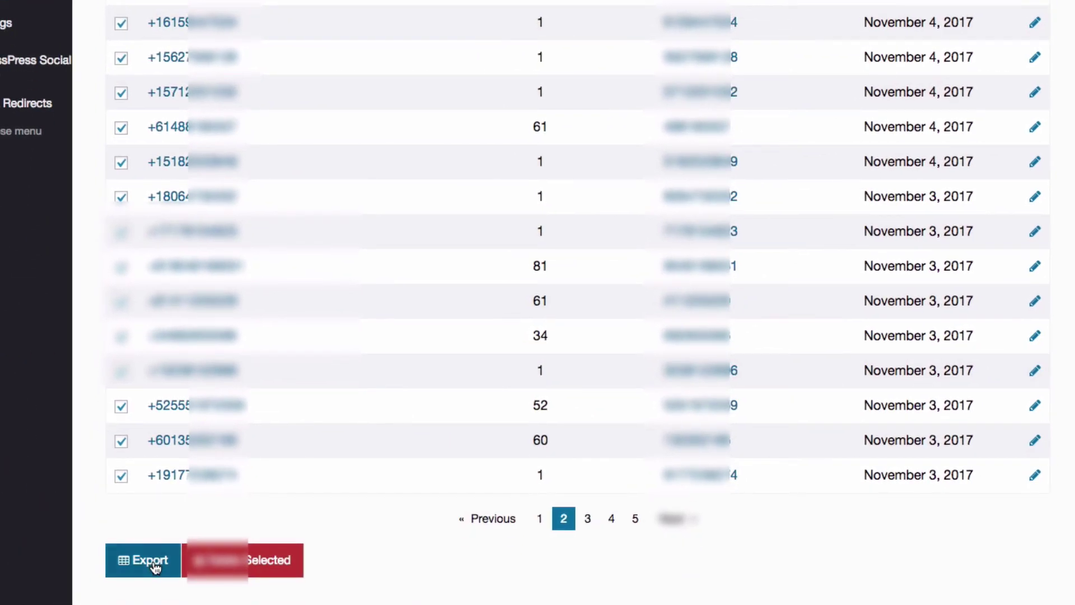
click(150, 562)
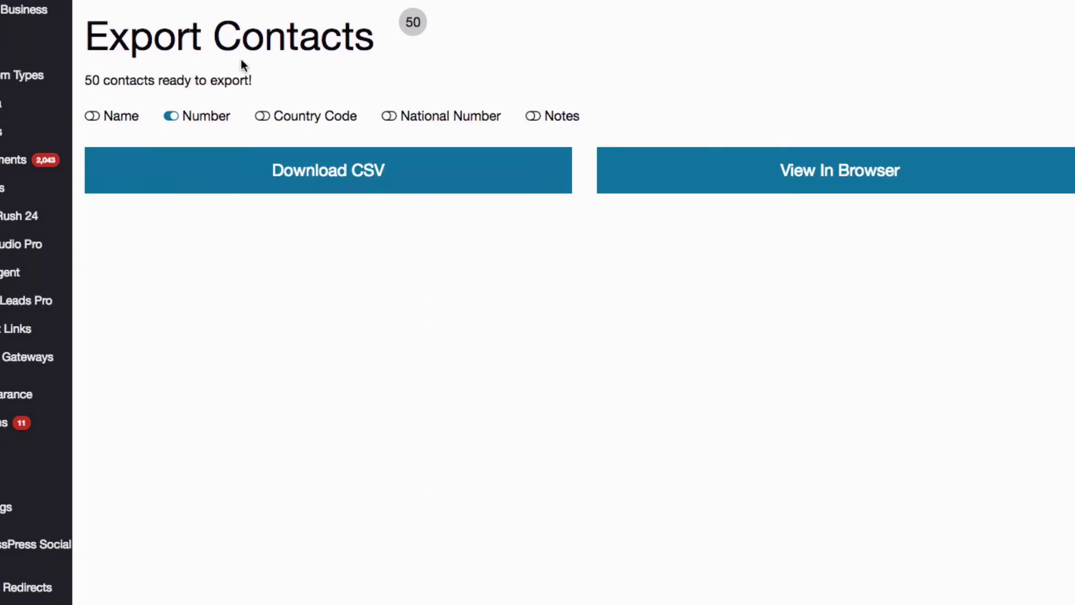
- Include Country Code and National Number in the export and preview it in the browser
click(312, 120)
click(430, 120)
click(818, 188)
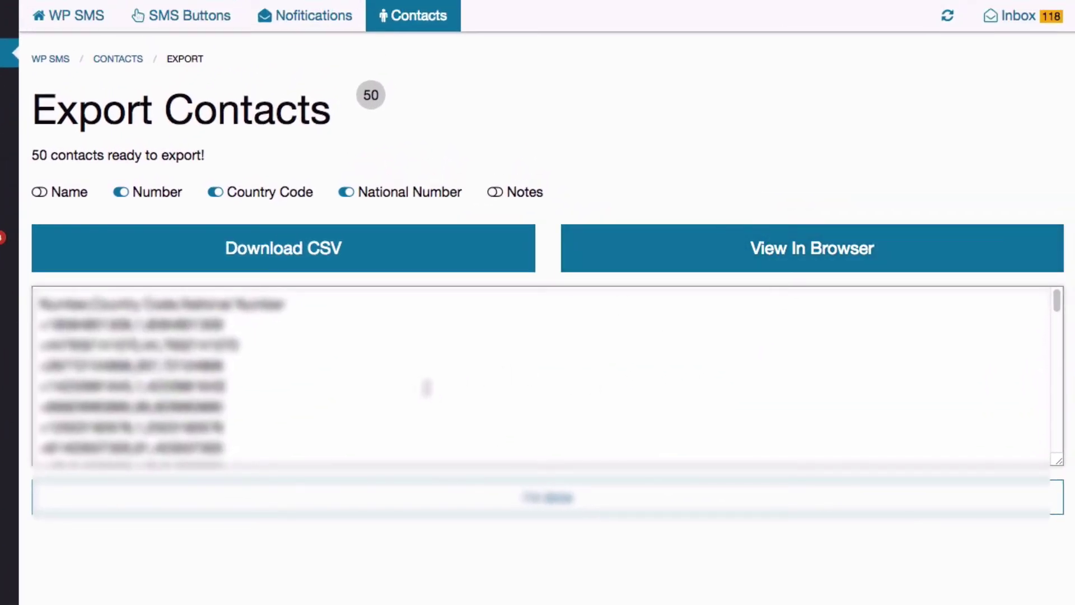
- Download the 50 contacts as a CSV file, save it, and finish the export
click(427, 388)
click(378, 393)
click(387, 264)
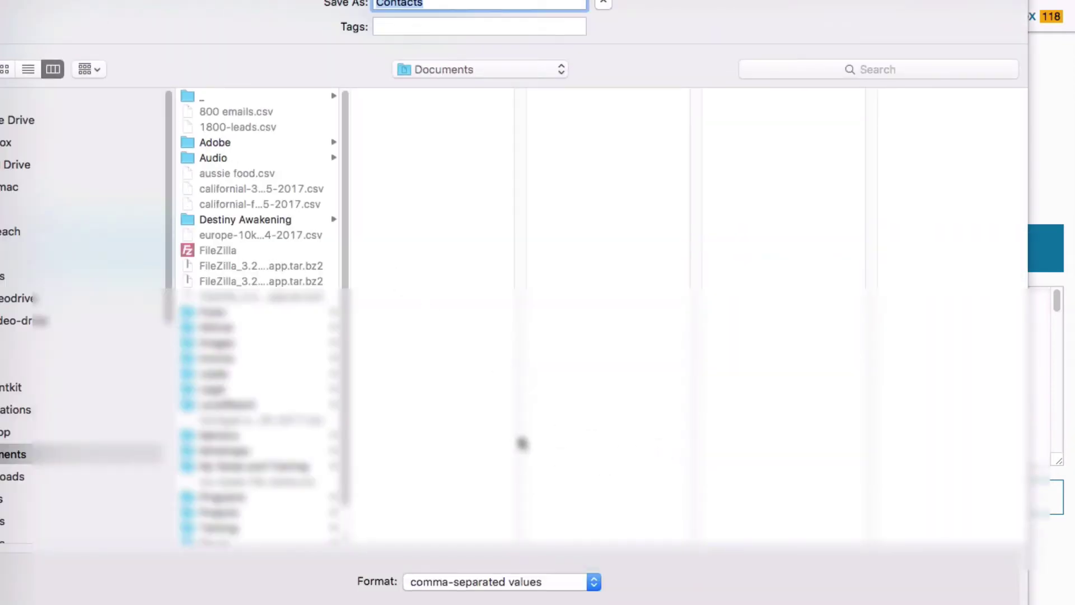
key(Return)
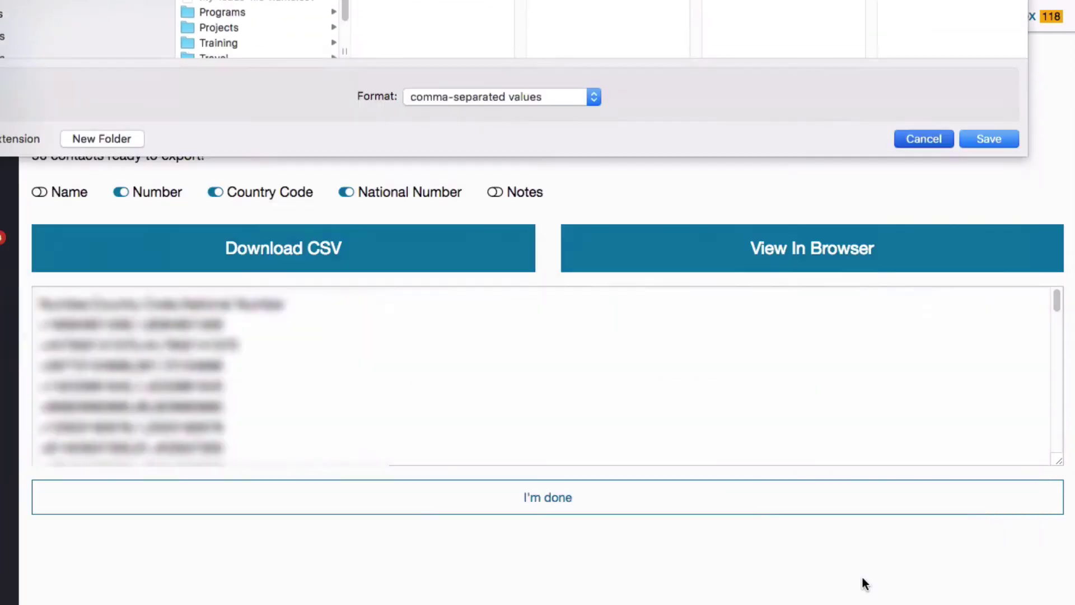
click(659, 511)
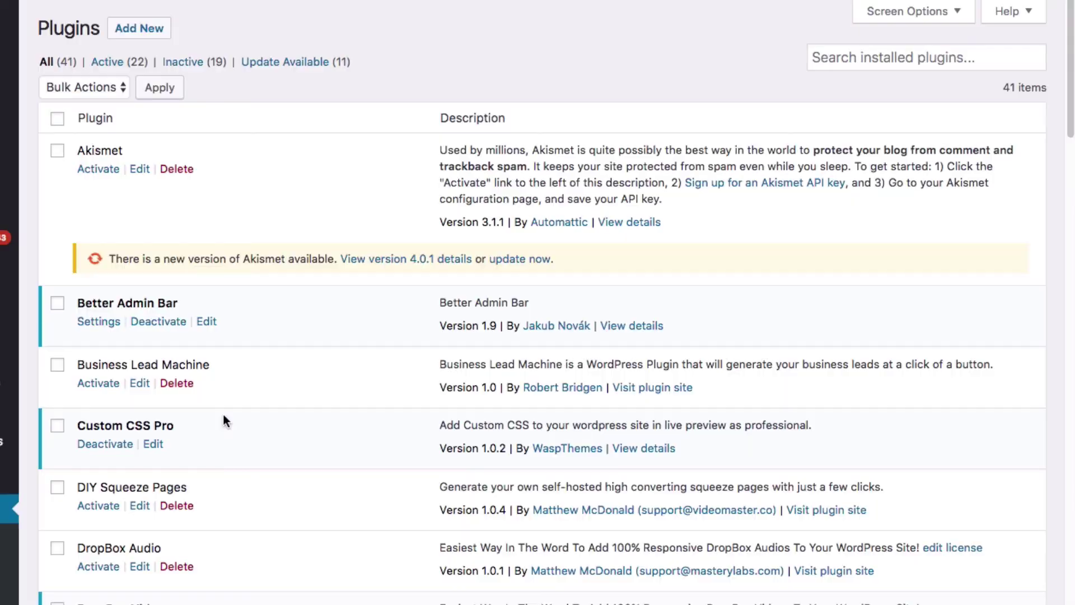
- Check whether the WP SMS plugin has an update available
scroll(328, 431, down, 20)
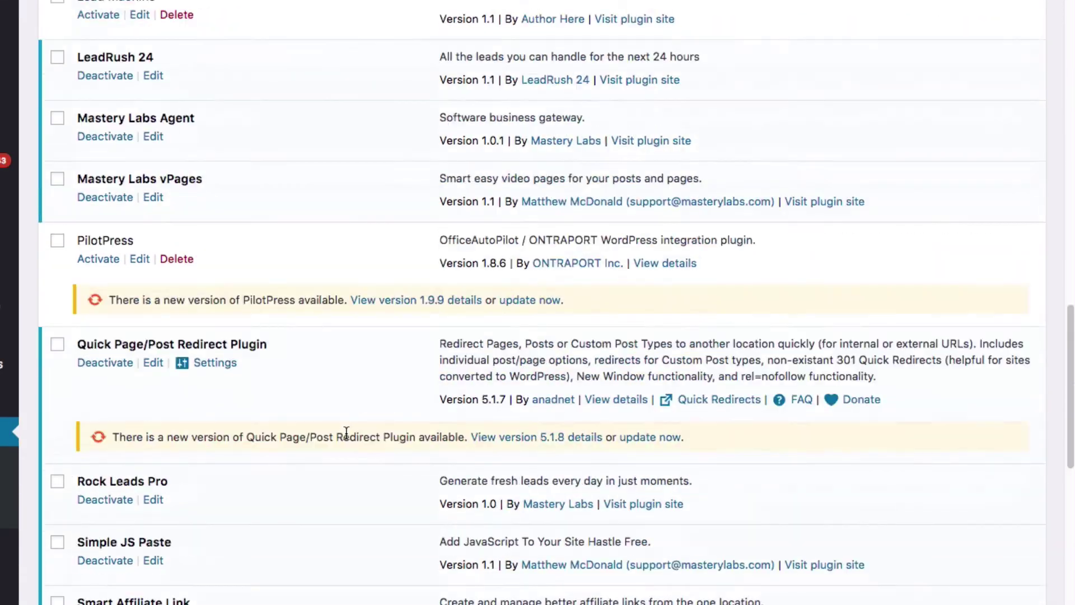
scroll(346, 433, down, 20)
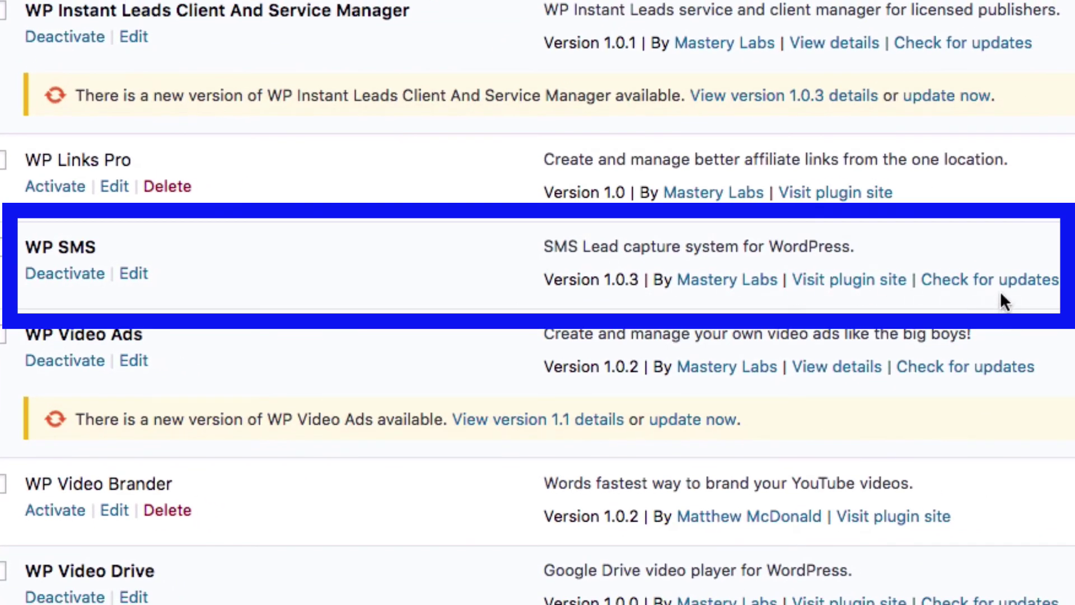
click(1010, 286)
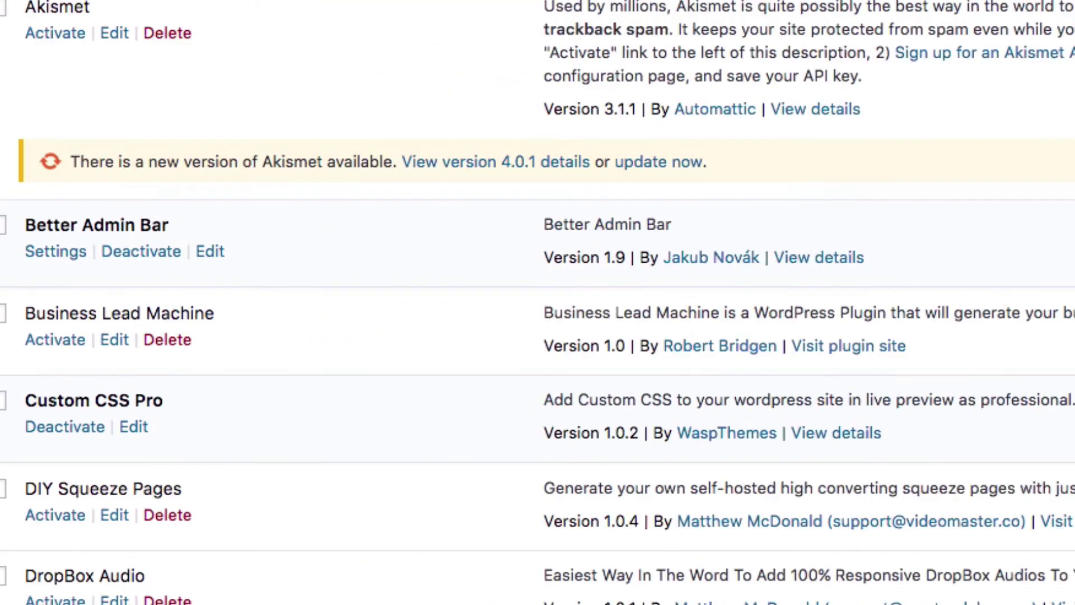
- Update the WP Video Ads plugin to version 1.1
scroll(1067, 331, down, 15)
scroll(1067, 330, down, 10)
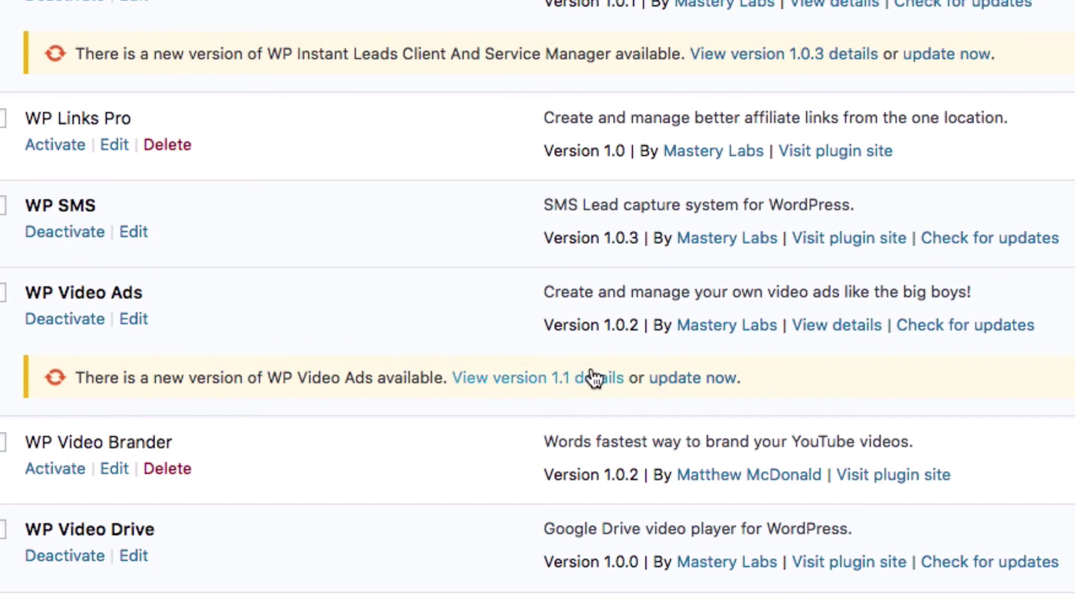
click(713, 380)
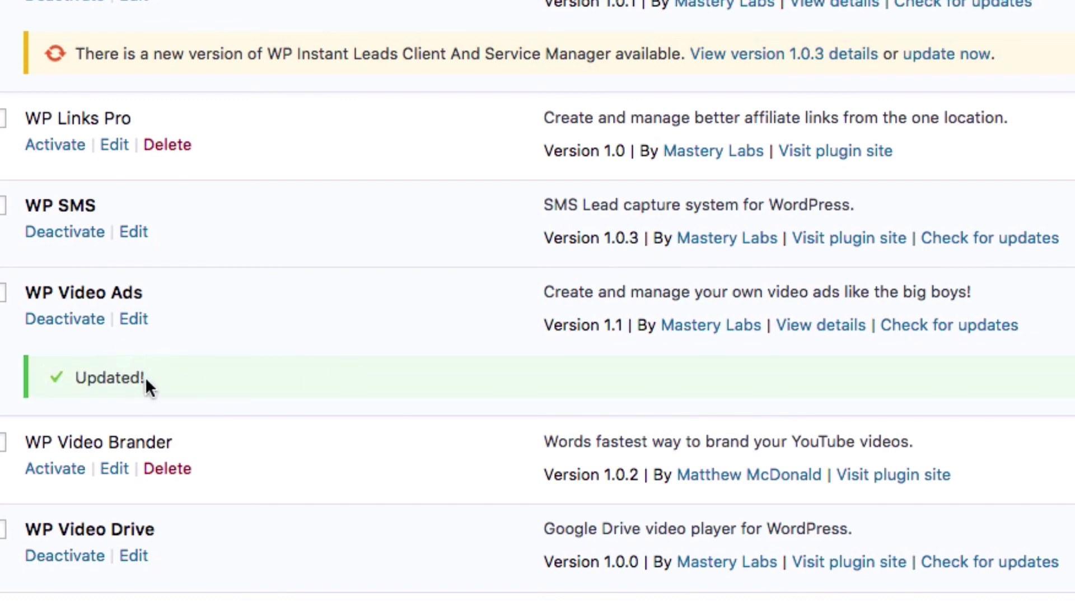
drag(23, 206, 117, 207)
click(252, 221)
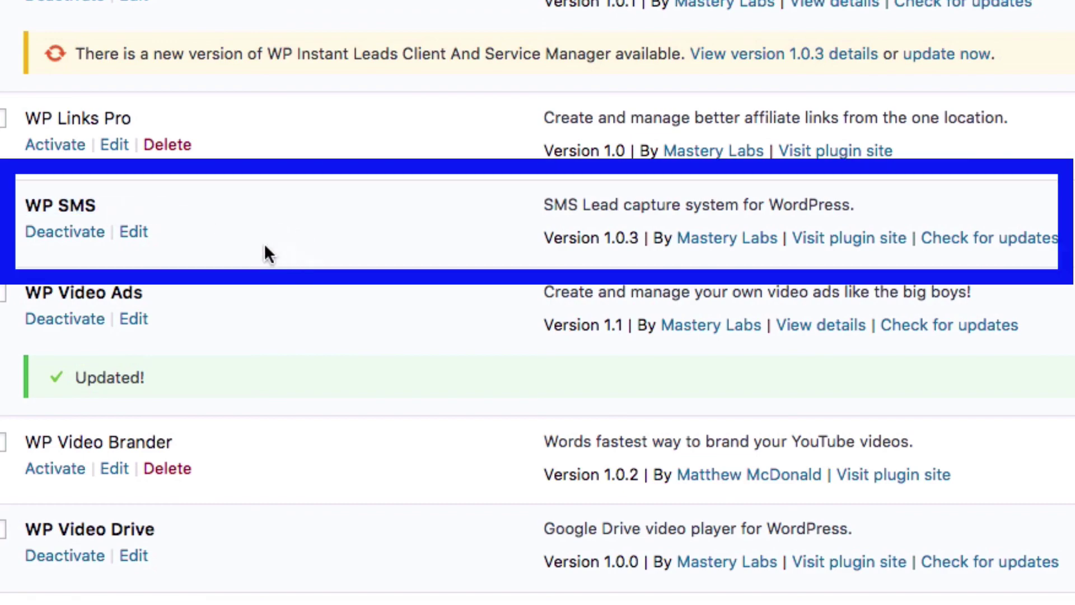